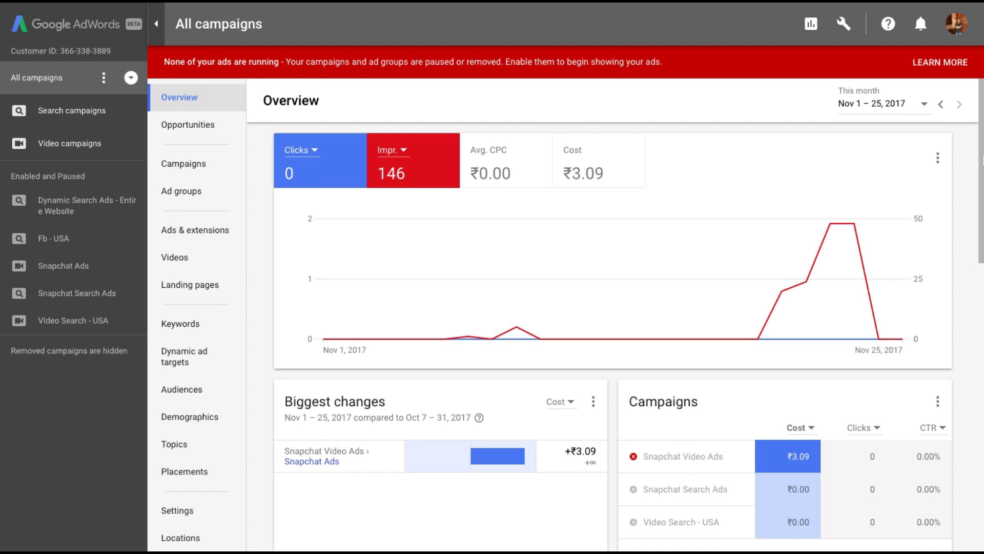
Step: Start a brand new campaign of the Universal App type
{"action": "left_click", "coordinate": [182, 163]}
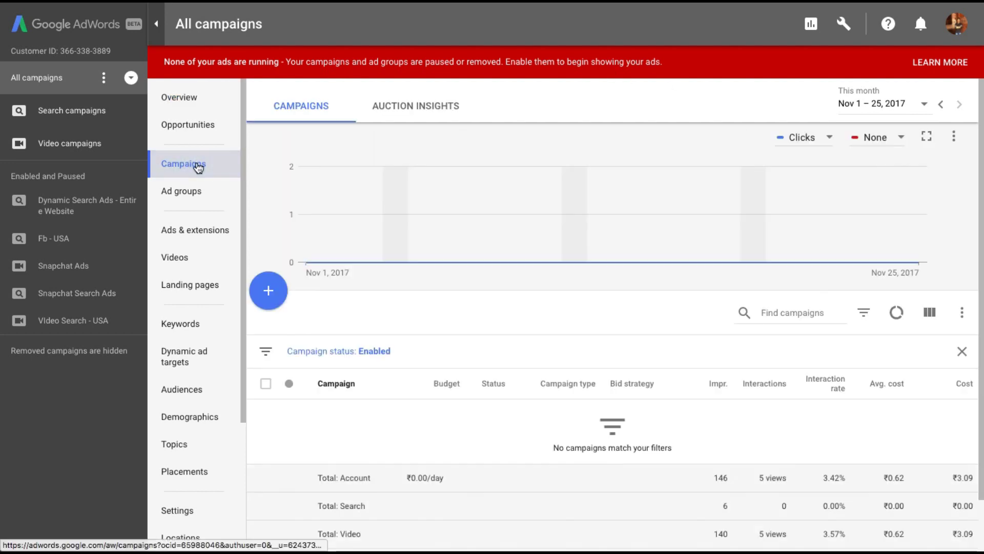
{"action": "left_click", "coordinate": [269, 291]}
{"action": "left_click", "coordinate": [299, 334]}
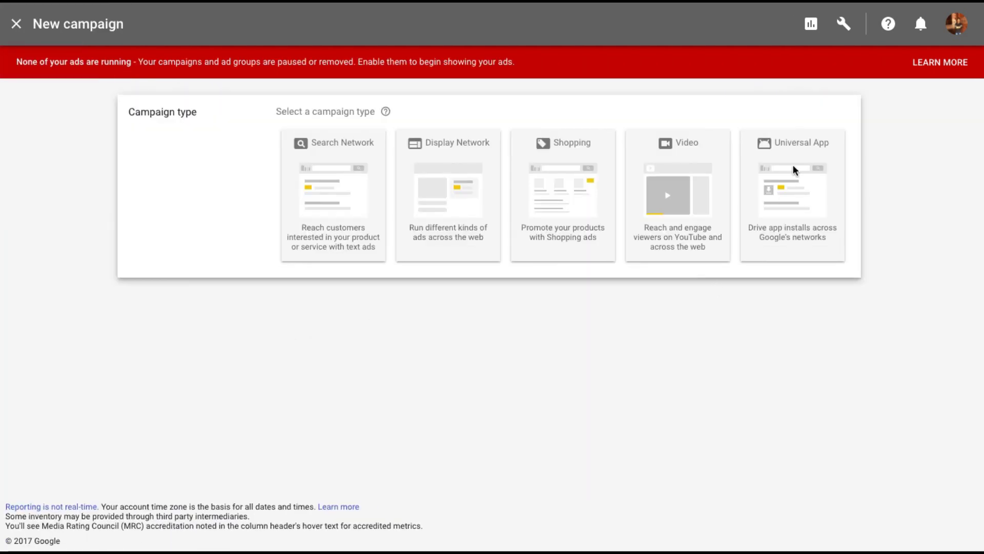
{"action": "left_click", "coordinate": [794, 170]}
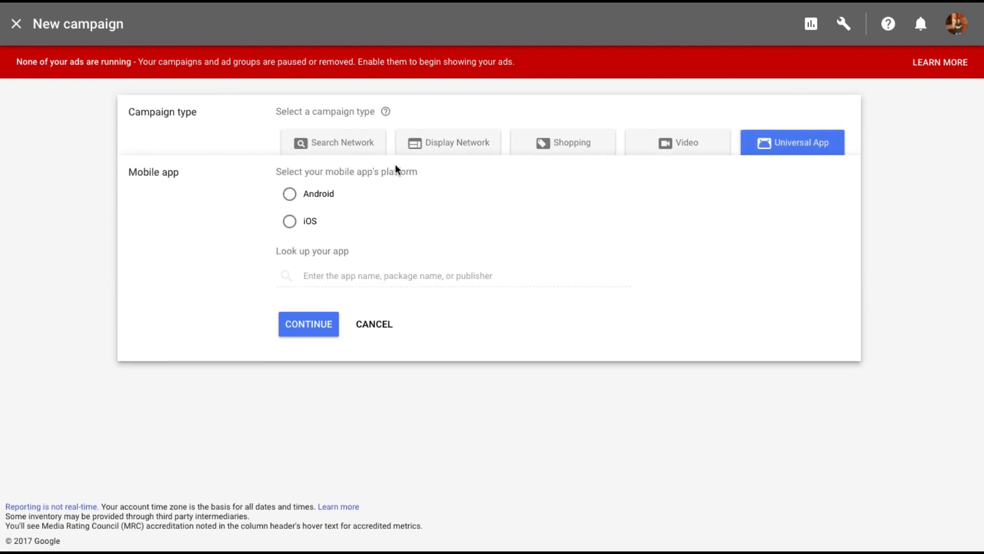
Step: Target Android and choose Gravity Lite as the app to promote
{"action": "left_click", "coordinate": [290, 195]}
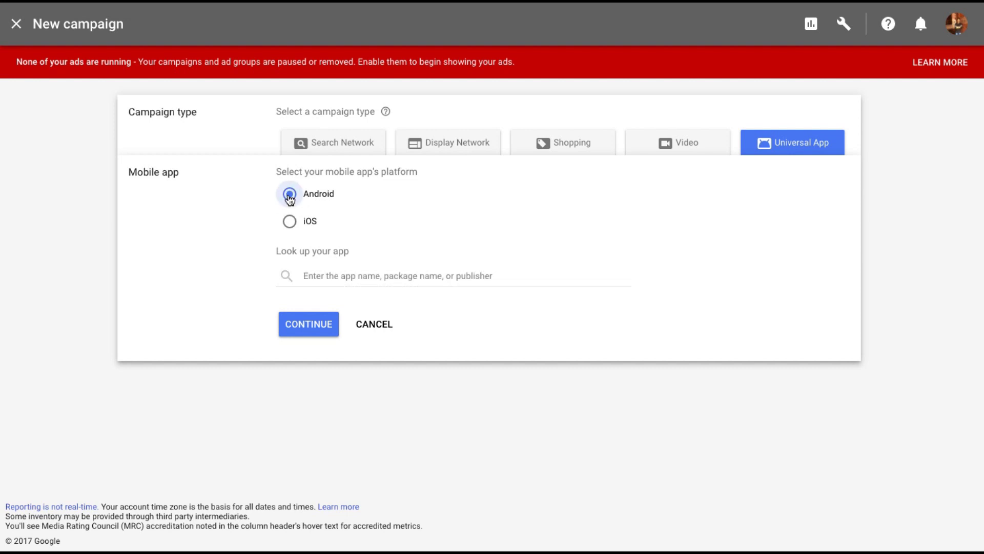
{"action": "left_click", "coordinate": [305, 277]}
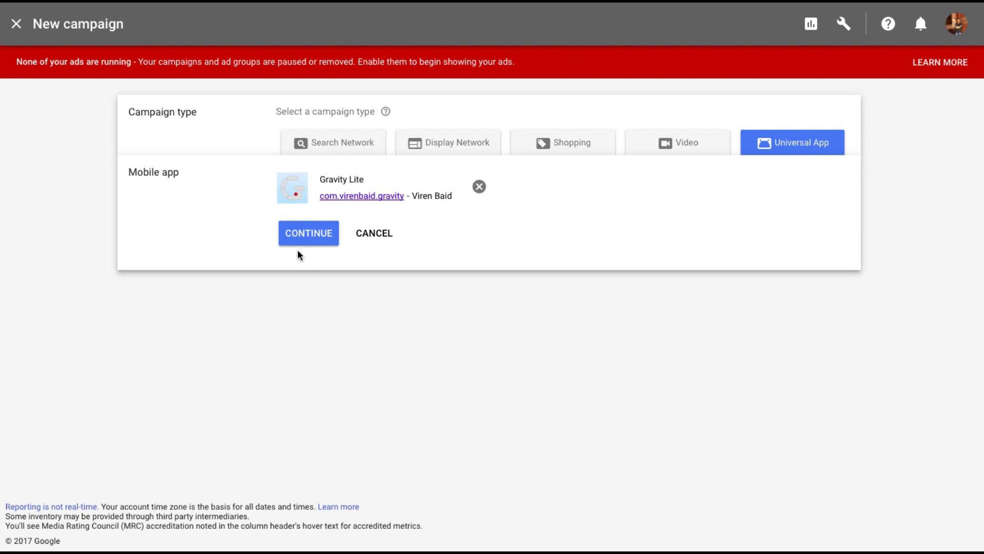
{"action": "left_click", "coordinate": [301, 235]}
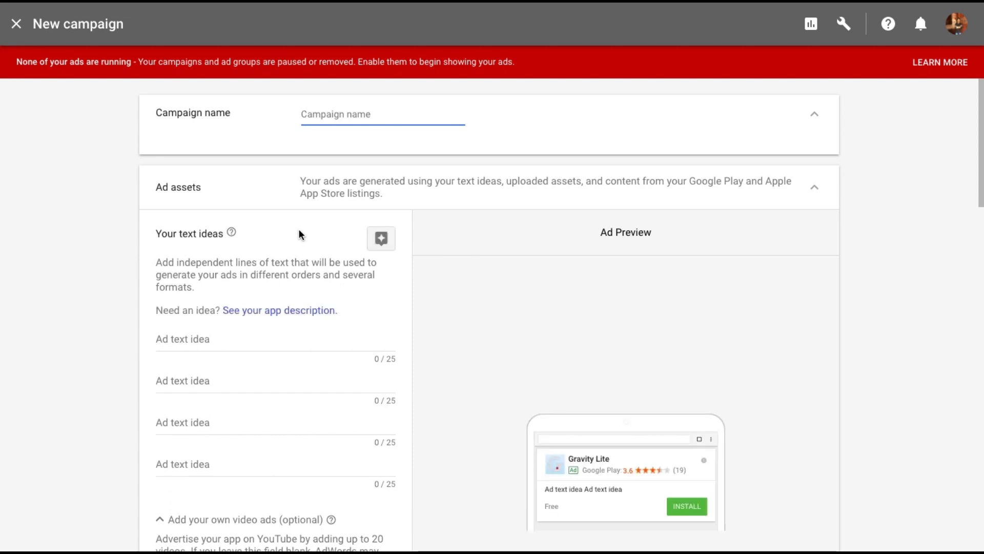
Step: Name the campaign 'Gravity App Installs'
{"action": "type", "text": "Gravity App Installs"}
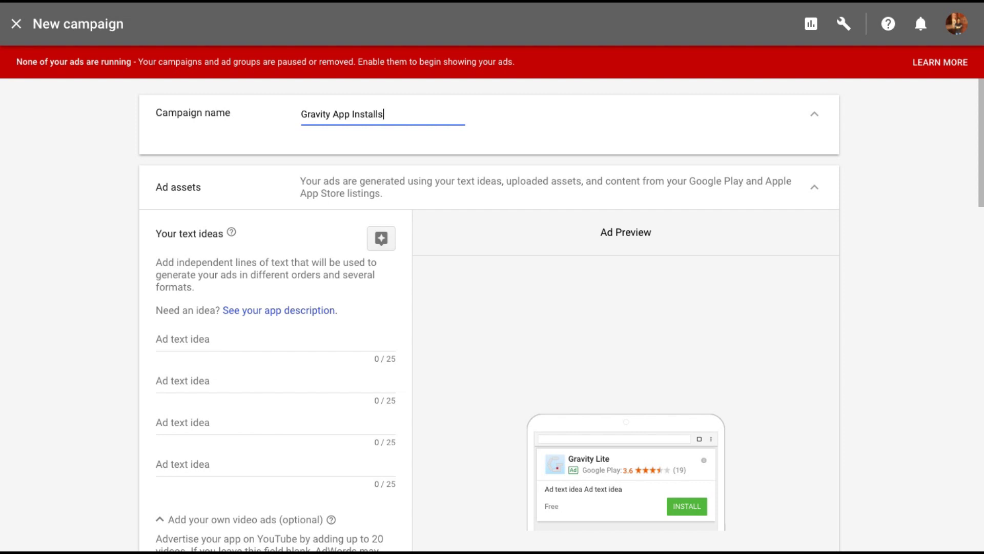
{"action": "scroll", "coordinate": [98, 261], "scroll_direction": "down", "scroll_amount": 1}
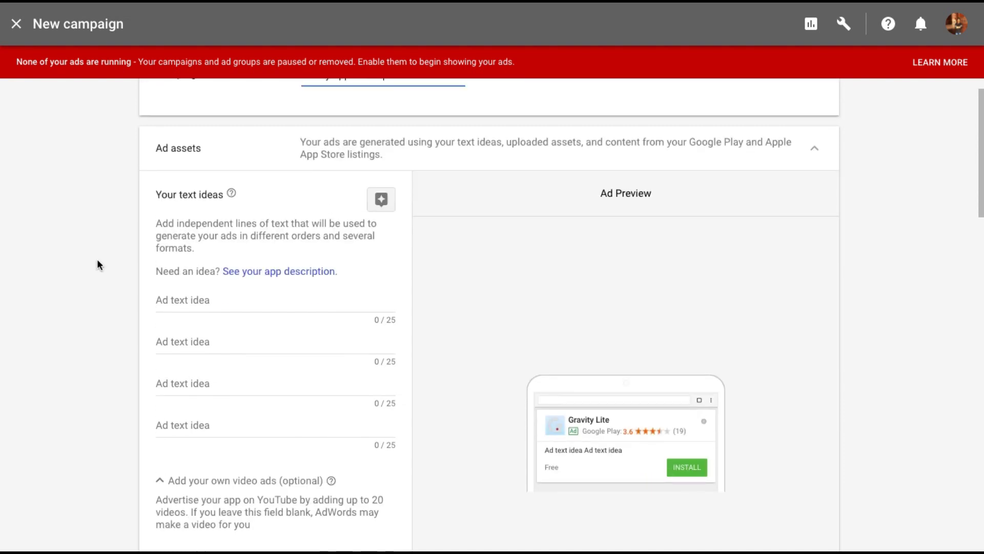
{"action": "scroll", "coordinate": [98, 261], "scroll_direction": "down", "scroll_amount": 1}
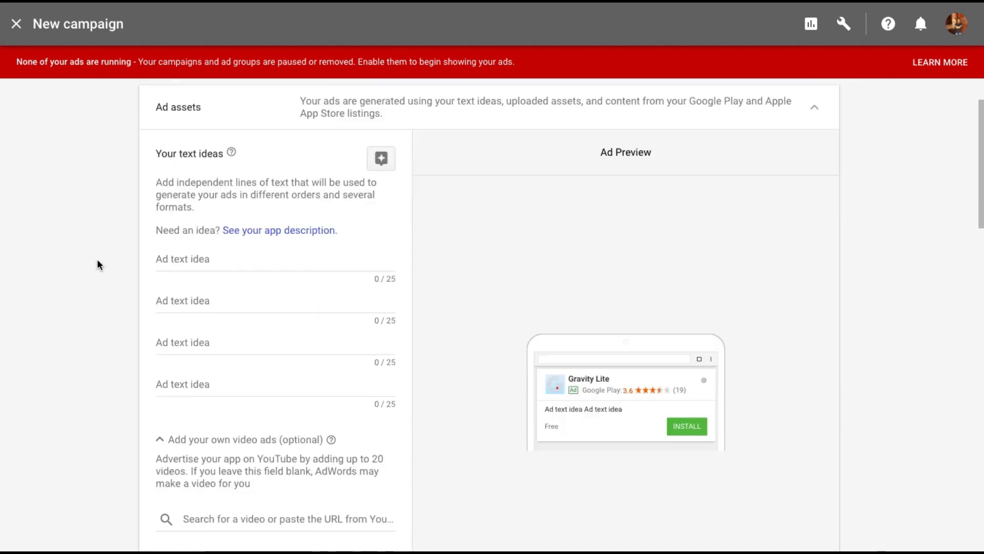
{"action": "scroll", "coordinate": [98, 260], "scroll_direction": "down", "scroll_amount": 1}
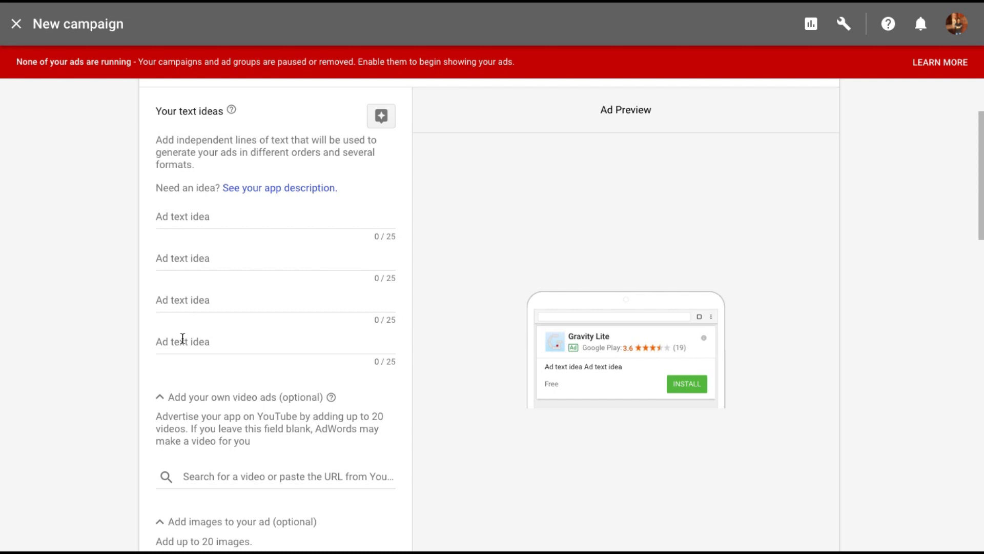
Step: Add ad text ideas 'A classic game on gravity', '21 levels of awesomeness', 'Download and have fun', 'The game with physics'
{"action": "left_click", "coordinate": [195, 222]}
{"action": "type", "text": "A classic game on gravity"}
{"action": "key", "text": "Tab"}
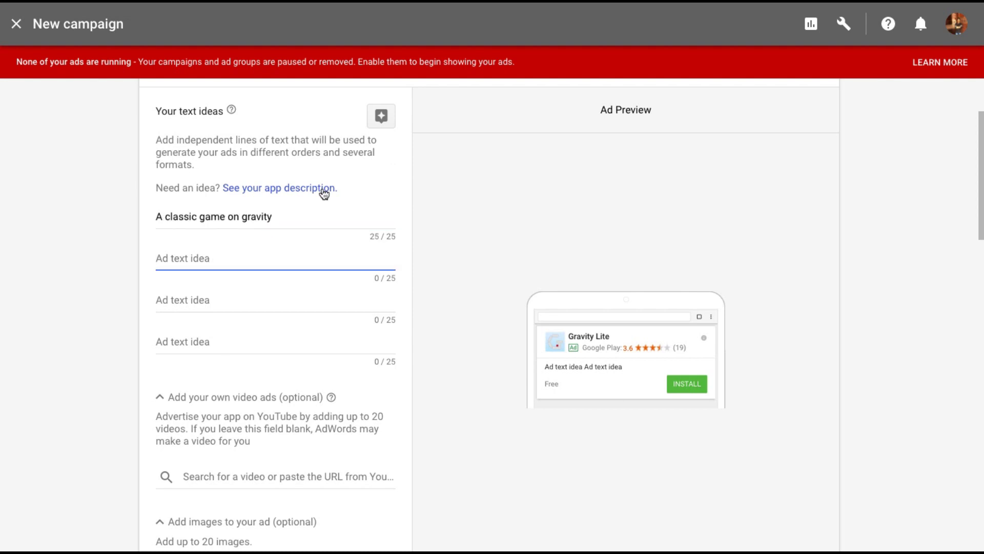
{"action": "left_click", "coordinate": [323, 188]}
{"action": "left_click", "coordinate": [205, 259]}
{"action": "type", "text": "21 levels of awesomeness"}
{"action": "key", "text": "Tab"}
{"action": "type", "text": "Download and have fun"}
{"action": "key", "text": "Tab"}
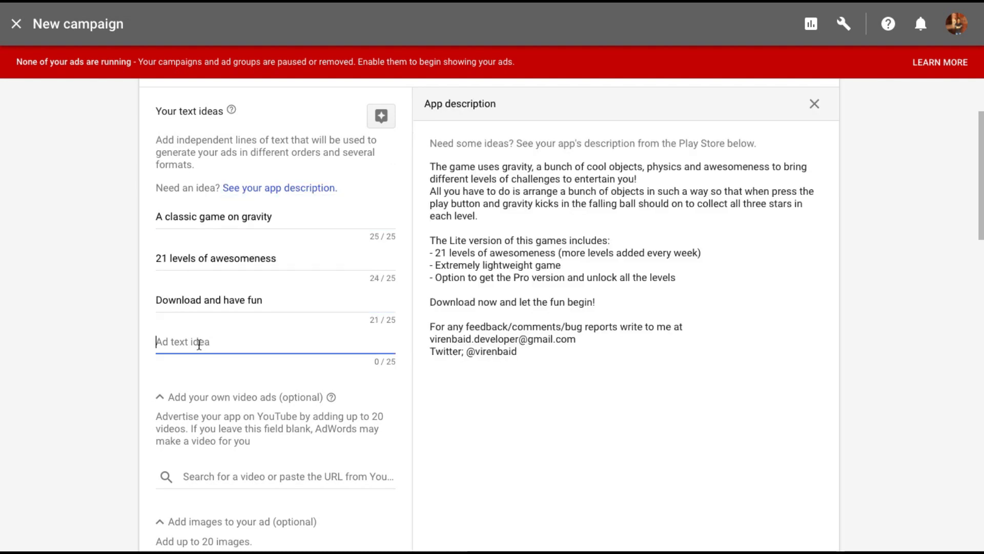
{"action": "type", "text": "The game with physics"}
{"action": "left_click", "coordinate": [814, 104]}
{"action": "scroll", "coordinate": [117, 285], "scroll_direction": "down", "scroll_amount": 1}
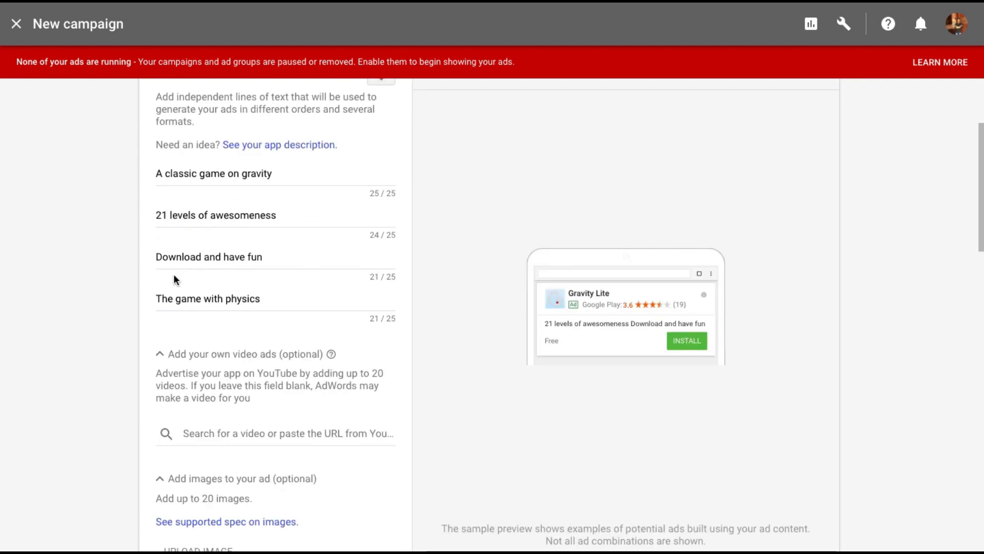
Step: Look for a YouTube video ad and preview the ad on the Display Network
{"action": "scroll", "coordinate": [173, 274], "scroll_direction": "down", "scroll_amount": 2}
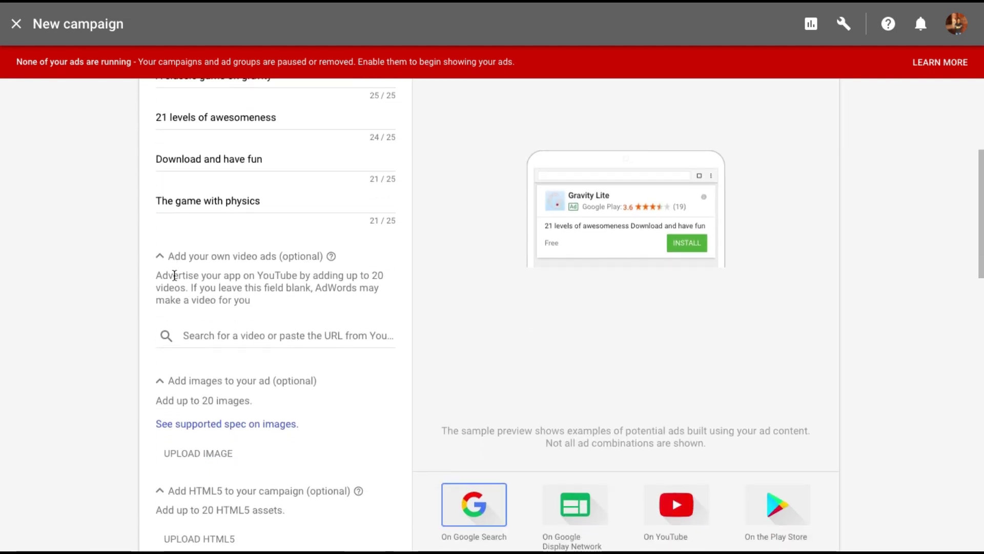
{"action": "scroll", "coordinate": [174, 275], "scroll_direction": "down", "scroll_amount": 1}
{"action": "left_click", "coordinate": [235, 281]}
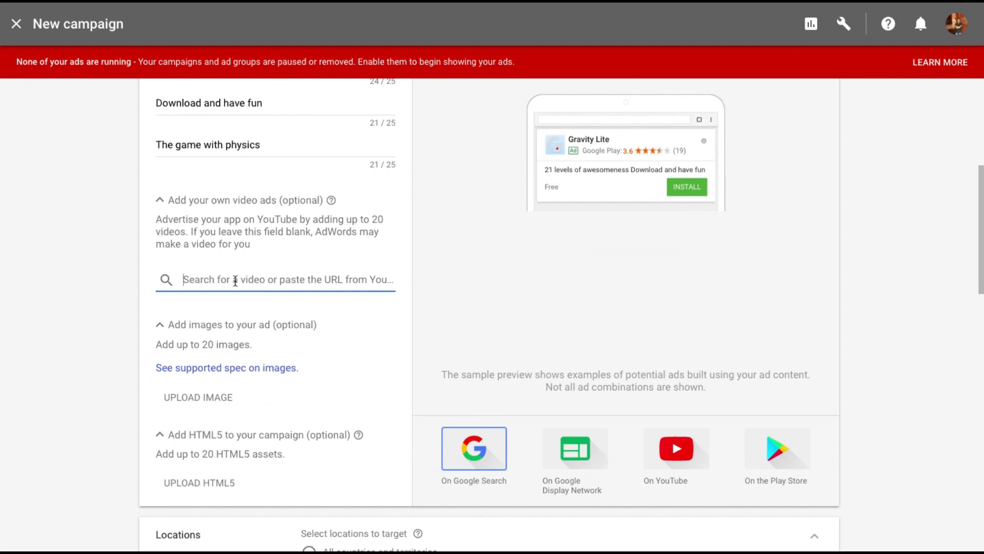
{"action": "scroll", "coordinate": [223, 336], "scroll_direction": "down", "scroll_amount": 1}
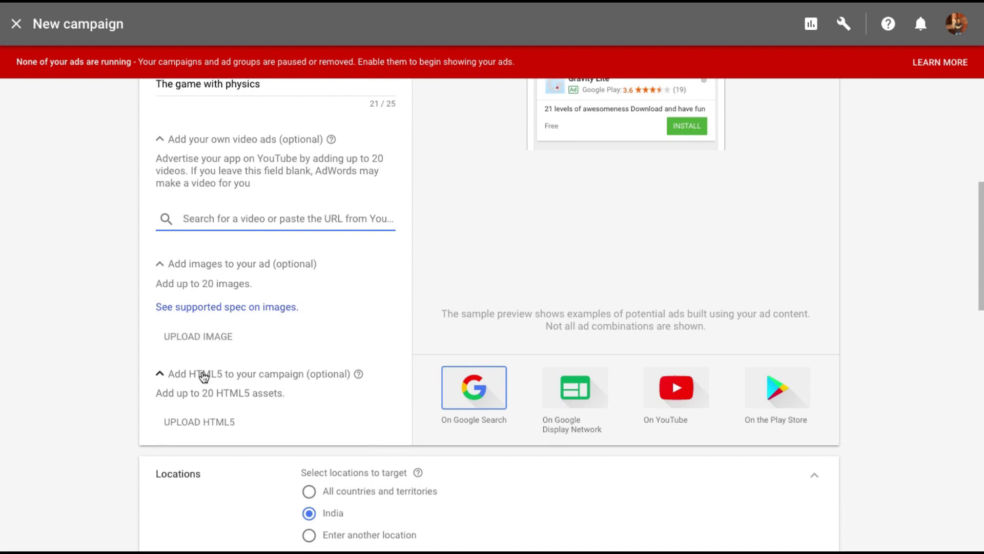
{"action": "scroll", "coordinate": [204, 376], "scroll_direction": "up", "scroll_amount": 1}
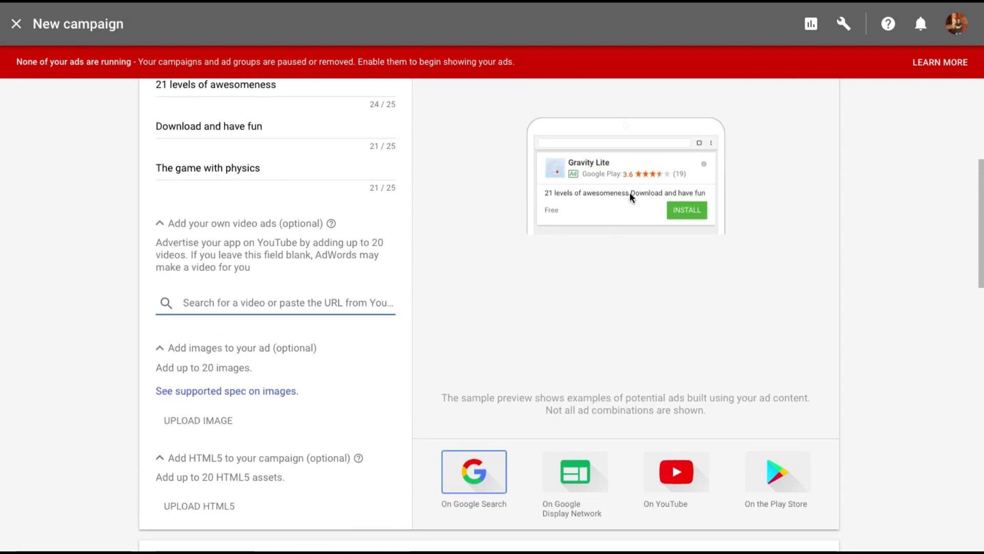
{"action": "left_click", "coordinate": [573, 479]}
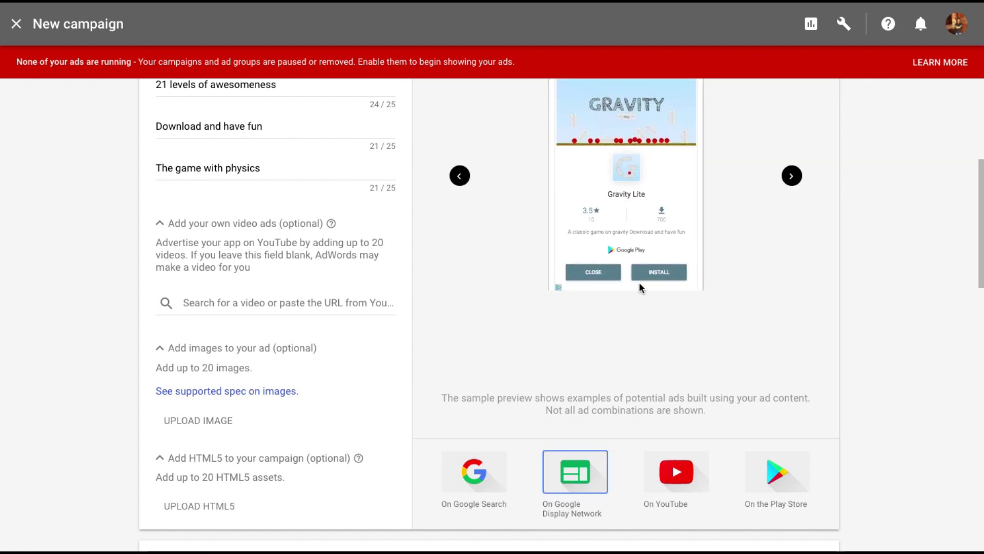
{"action": "scroll", "coordinate": [678, 199], "scroll_direction": "up", "scroll_amount": 1}
{"action": "scroll", "coordinate": [721, 479], "scroll_direction": "down", "scroll_amount": 1}
Step: Preview the Gravity Lite ad on YouTube, then on the Play Store
{"action": "left_click", "coordinate": [688, 495]}
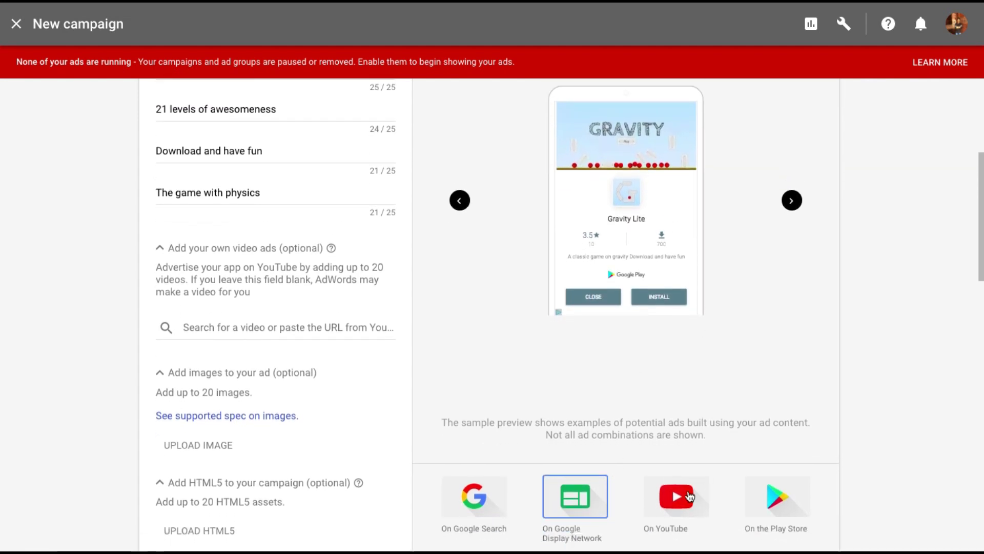
{"action": "scroll", "coordinate": [690, 495], "scroll_direction": "down", "scroll_amount": 3}
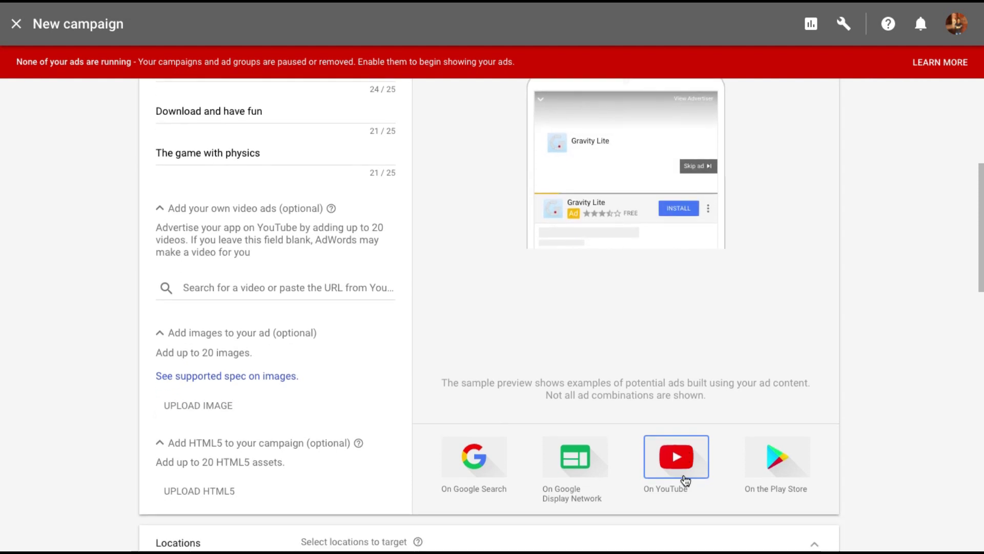
{"action": "scroll", "coordinate": [691, 495], "scroll_direction": "up", "scroll_amount": 3}
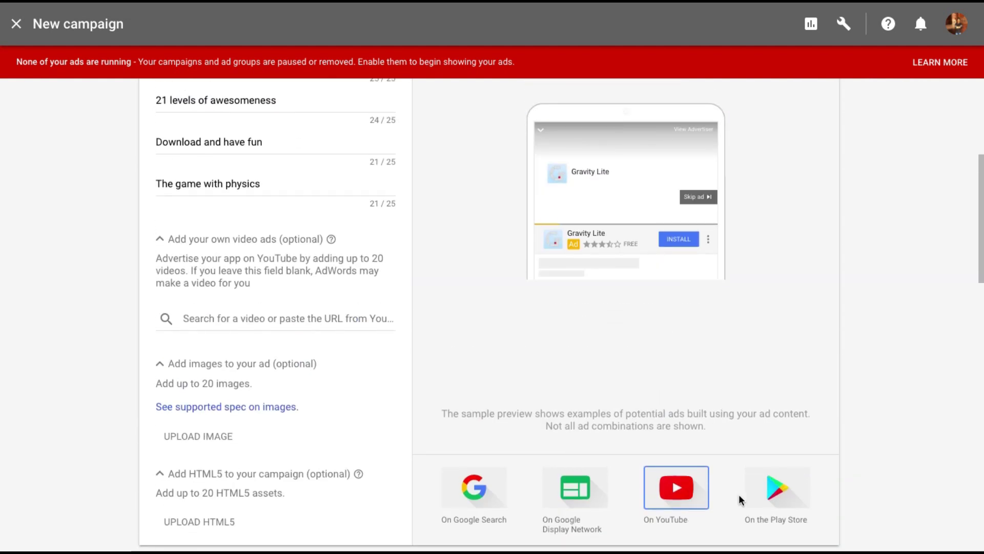
{"action": "left_click", "coordinate": [772, 493]}
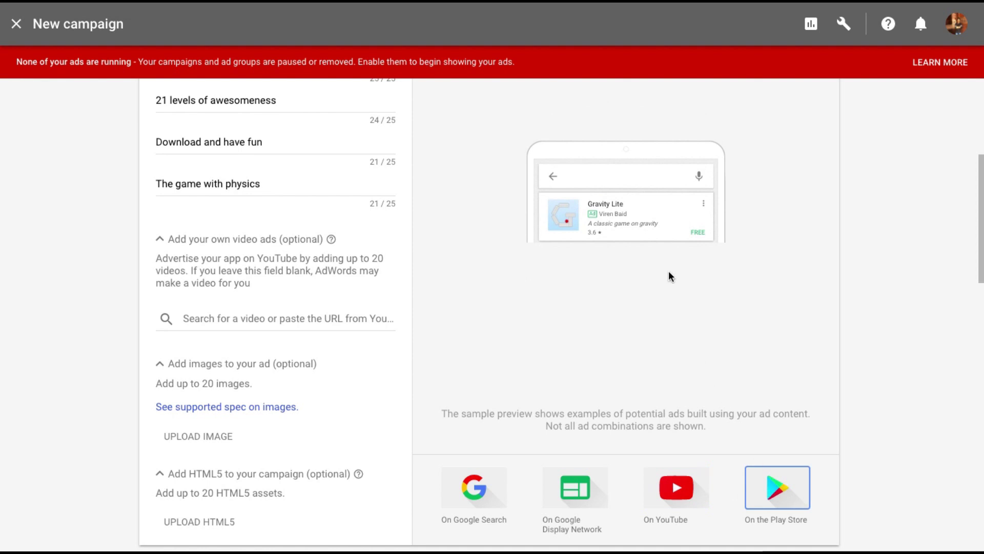
{"action": "scroll", "coordinate": [668, 271], "scroll_direction": "up", "scroll_amount": 3}
{"action": "scroll", "coordinate": [669, 272], "scroll_direction": "down", "scroll_amount": 5}
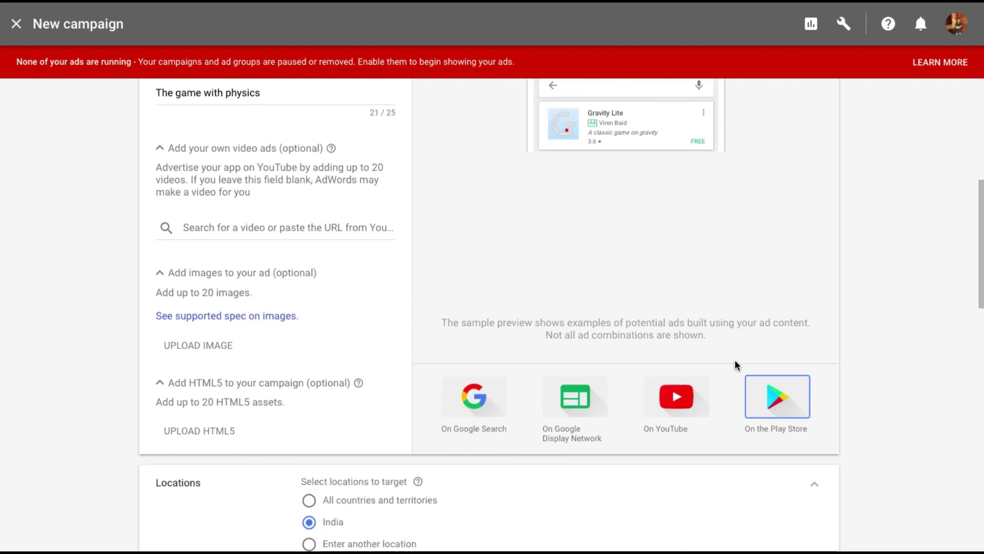
{"action": "scroll", "coordinate": [735, 360], "scroll_direction": "up", "scroll_amount": 5}
{"action": "scroll", "coordinate": [735, 361], "scroll_direction": "down", "scroll_amount": 6}
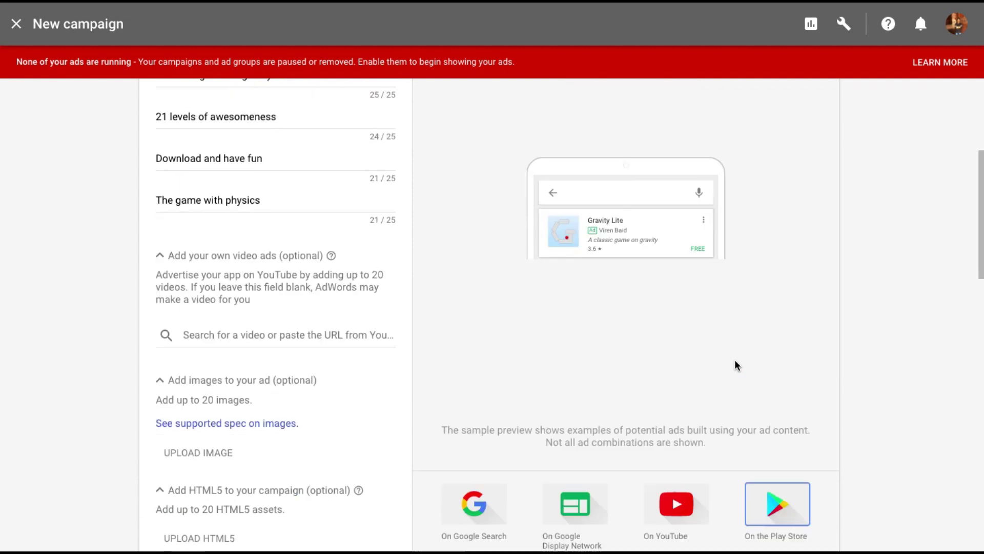
{"action": "scroll", "coordinate": [734, 359], "scroll_direction": "down", "scroll_amount": 4}
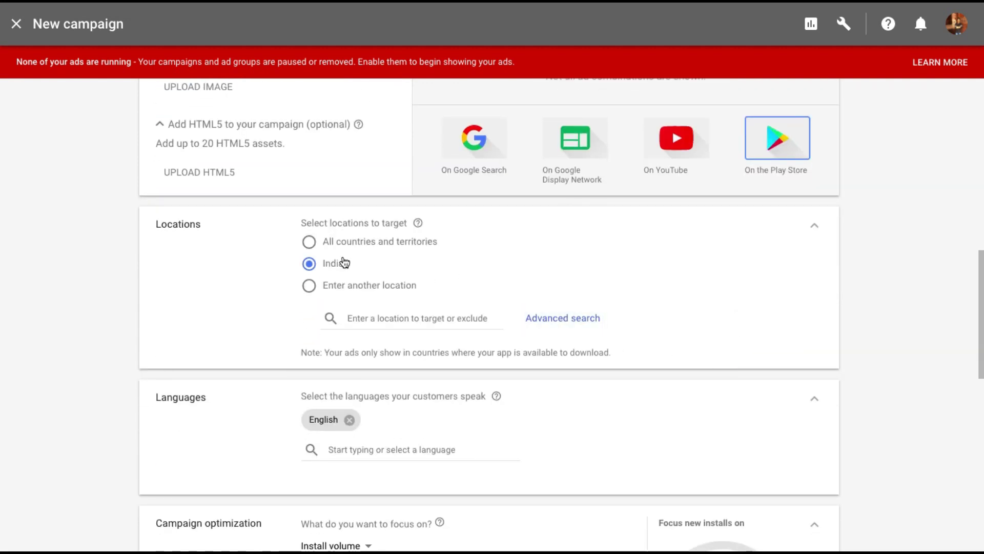
{"action": "scroll", "coordinate": [364, 286], "scroll_direction": "down", "scroll_amount": 4}
{"action": "scroll", "coordinate": [336, 231], "scroll_direction": "down", "scroll_amount": 2}
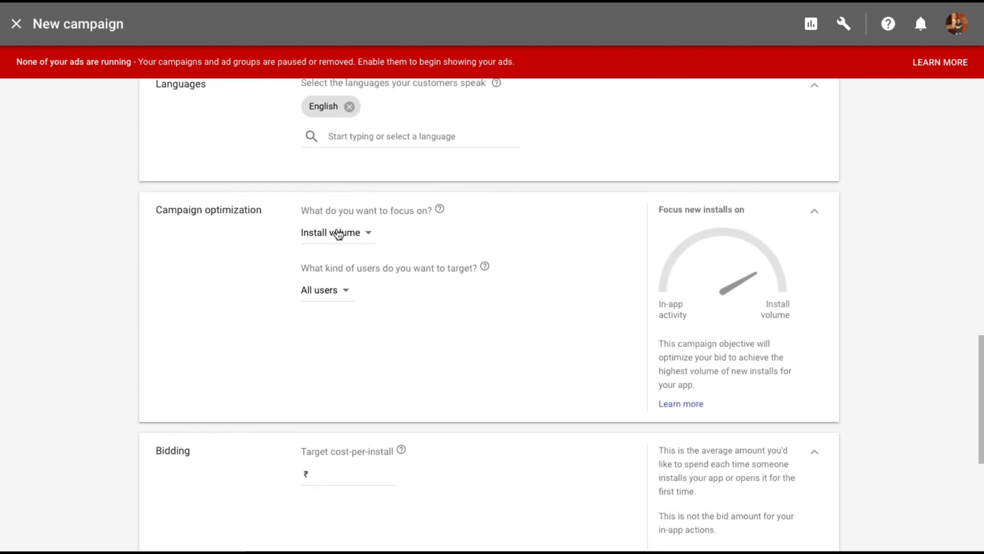
{"action": "left_click", "coordinate": [338, 233]}
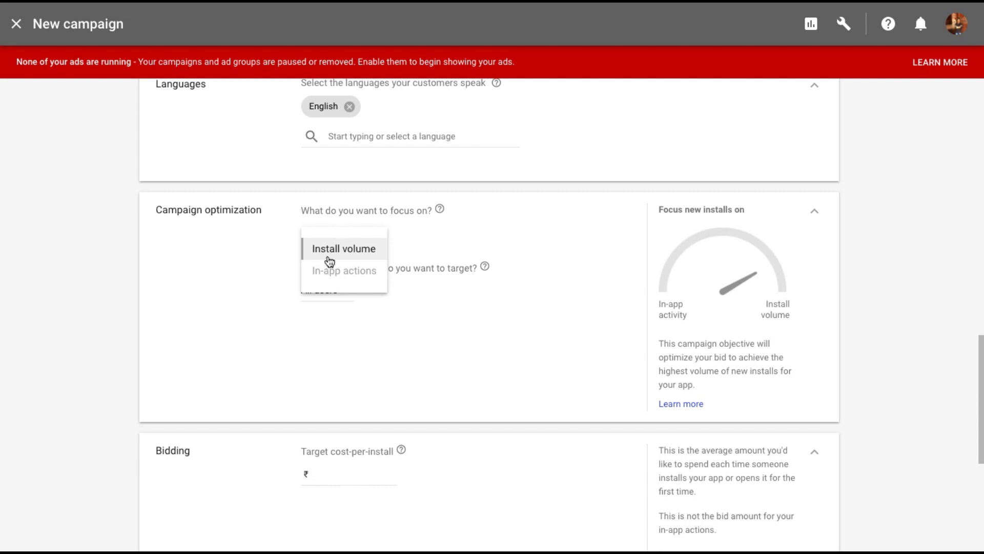
{"action": "left_click", "coordinate": [332, 249]}
{"action": "left_click", "coordinate": [344, 242]}
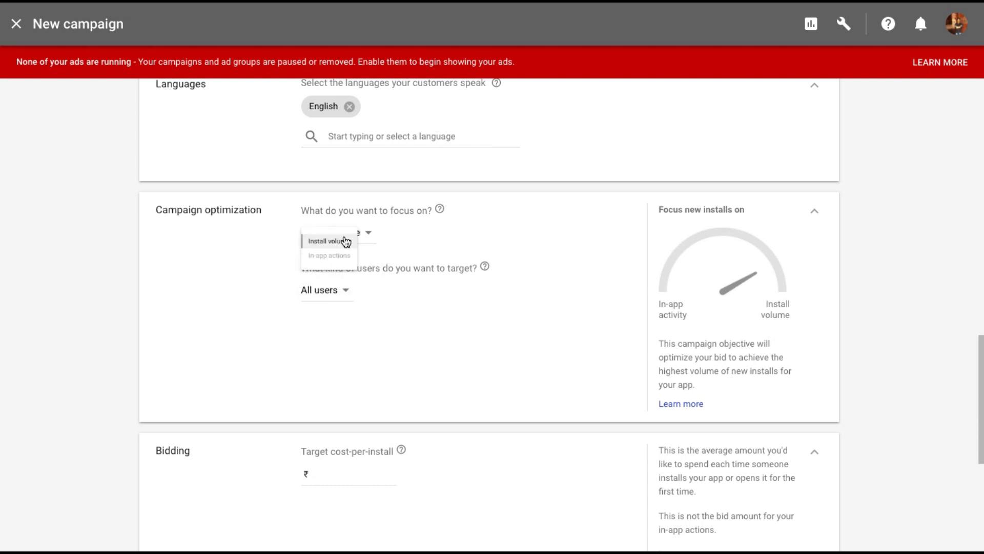
{"action": "mouse_move", "coordinate": [331, 273]}
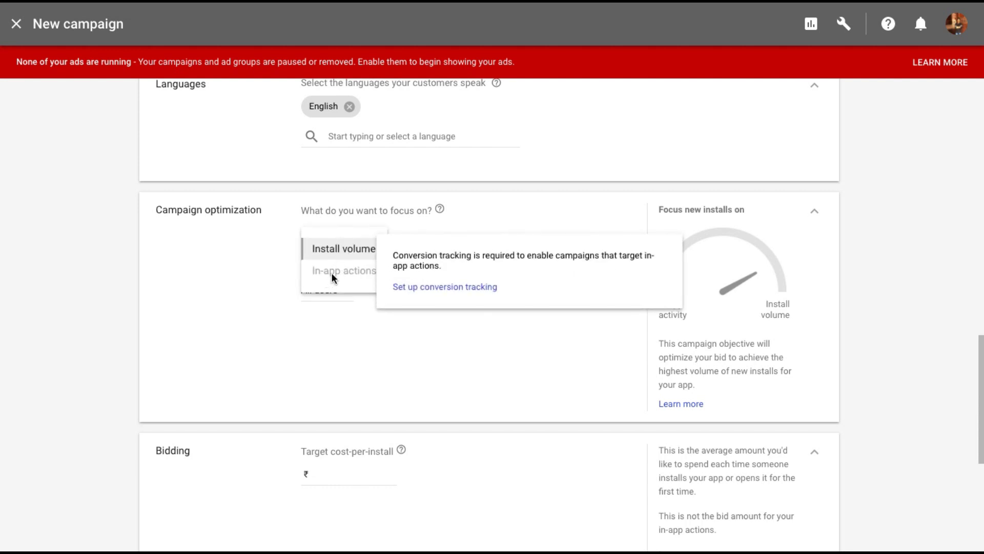
{"action": "left_click", "coordinate": [218, 266]}
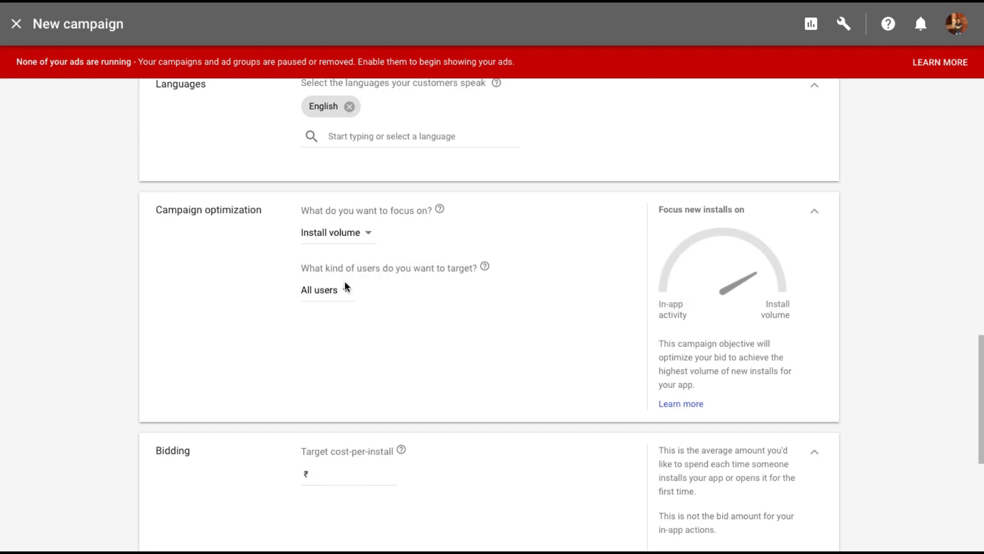
{"action": "scroll", "coordinate": [345, 281], "scroll_direction": "down", "scroll_amount": 1}
{"action": "left_click", "coordinate": [333, 259]}
{"action": "left_click", "coordinate": [334, 265]}
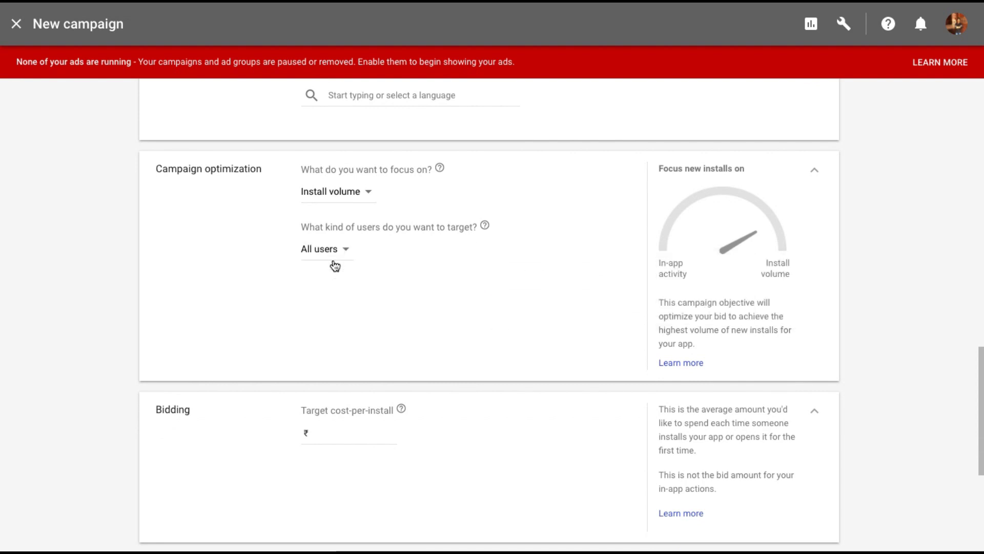
{"action": "scroll", "coordinate": [333, 264], "scroll_direction": "down", "scroll_amount": 2}
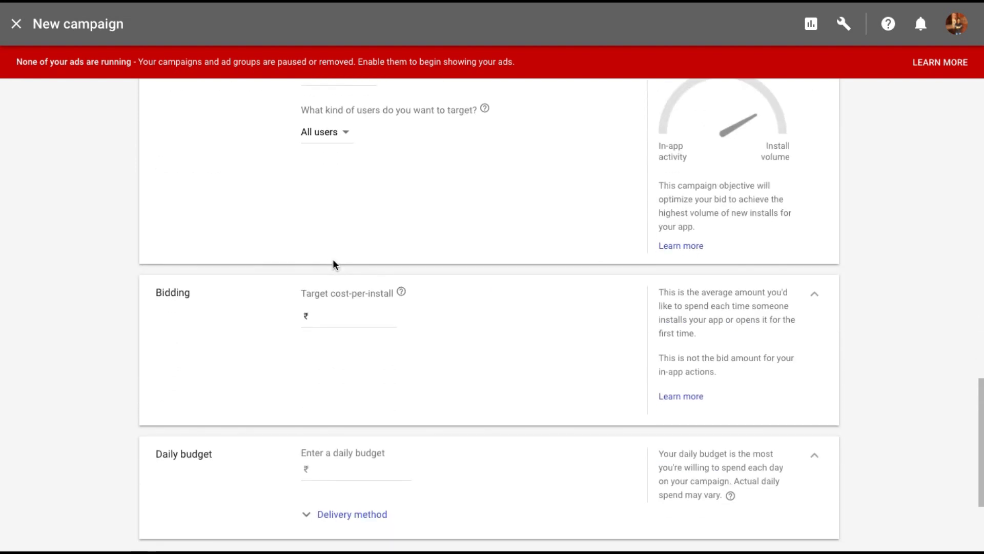
Step: Set a ₹10 target cost-per-install and ₹200 daily budget, then save the campaign
{"action": "scroll", "coordinate": [331, 277], "scroll_direction": "down", "scroll_amount": 1}
{"action": "left_click", "coordinate": [325, 299]}
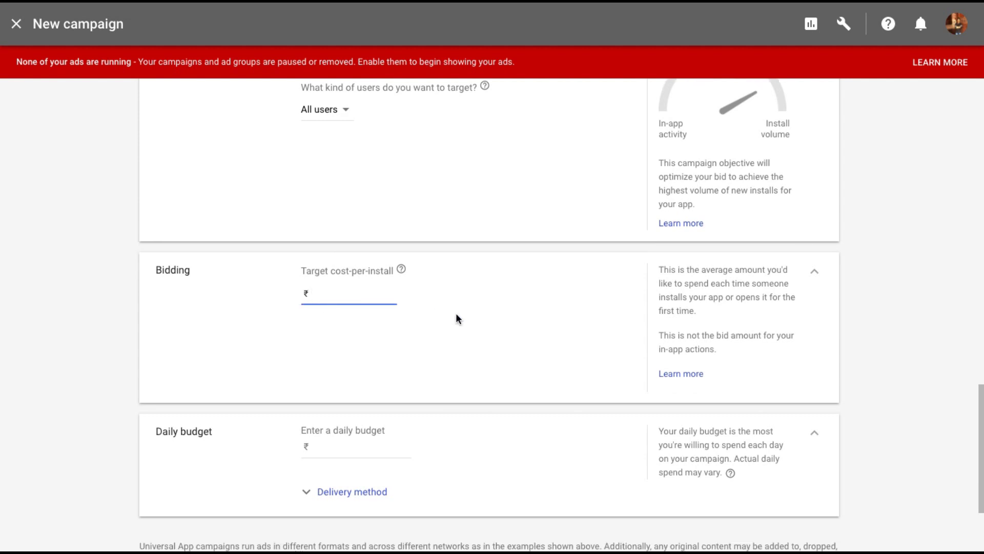
{"action": "type", "text": "10"}
{"action": "left_click", "coordinate": [583, 360]}
{"action": "scroll", "coordinate": [512, 356], "scroll_direction": "down", "scroll_amount": 3}
{"action": "left_click", "coordinate": [369, 314]}
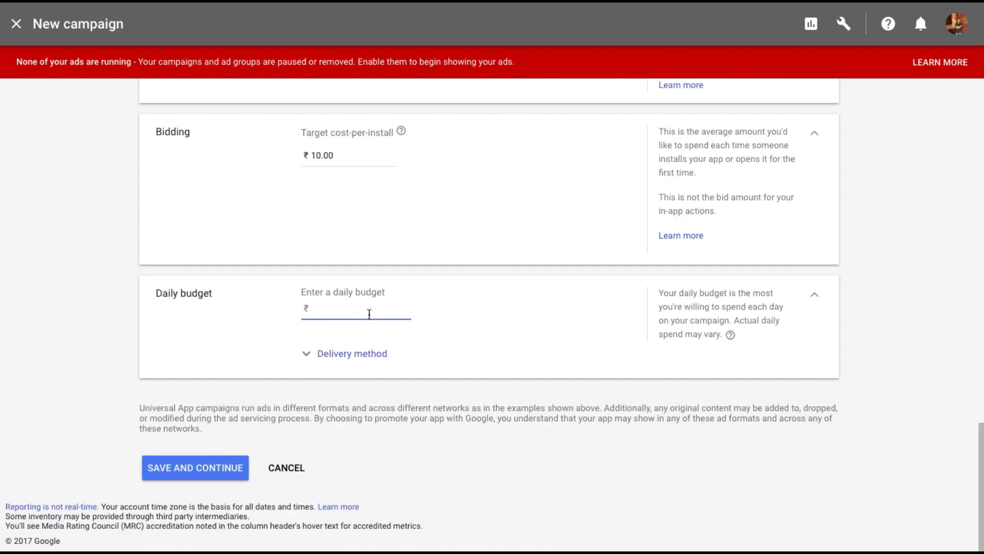
{"action": "type", "text": "200"}
{"action": "left_click", "coordinate": [510, 287]}
{"action": "left_click", "coordinate": [213, 470]}
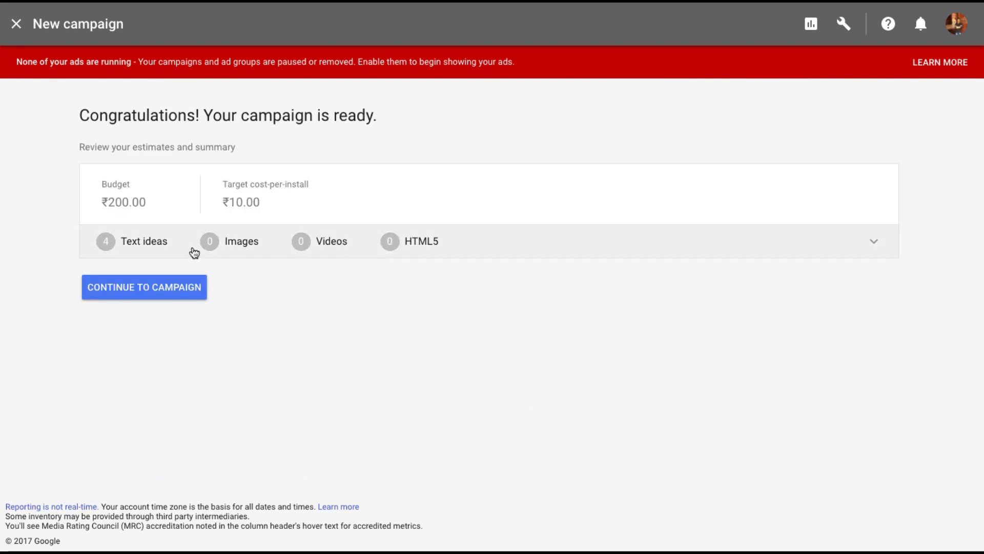
Step: Continue to the Gravity App Installs campaign page
{"action": "left_click", "coordinate": [182, 297]}
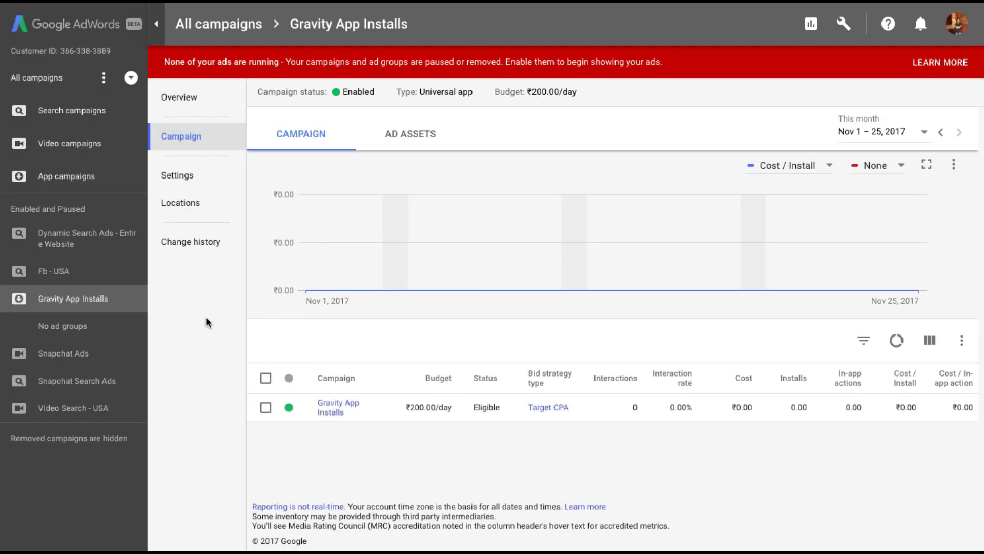